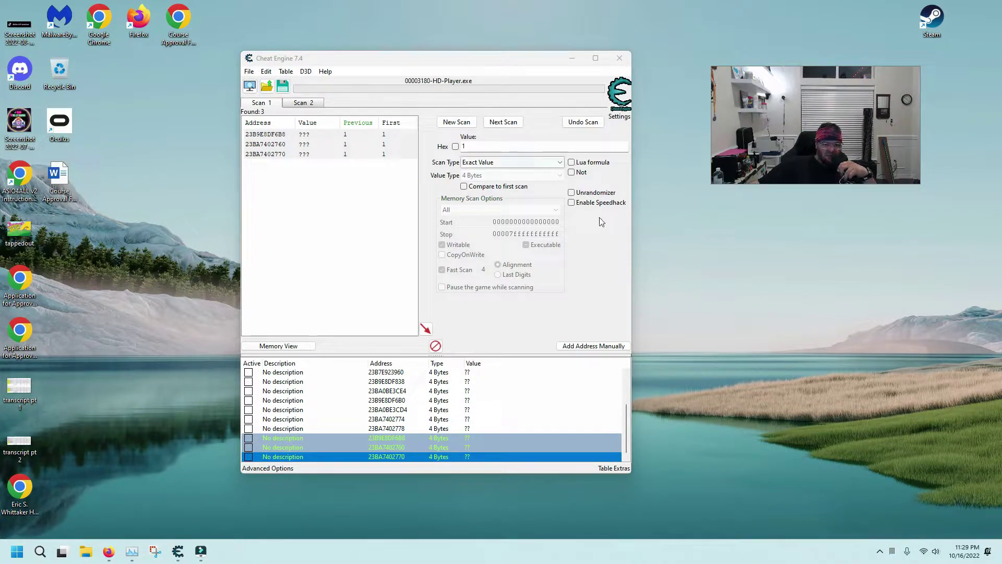
- Clear the current scan results by starting a new scan
{"action": "left_click_drag", "start_coordinate": [458, 66], "coordinate": [499, 72]}
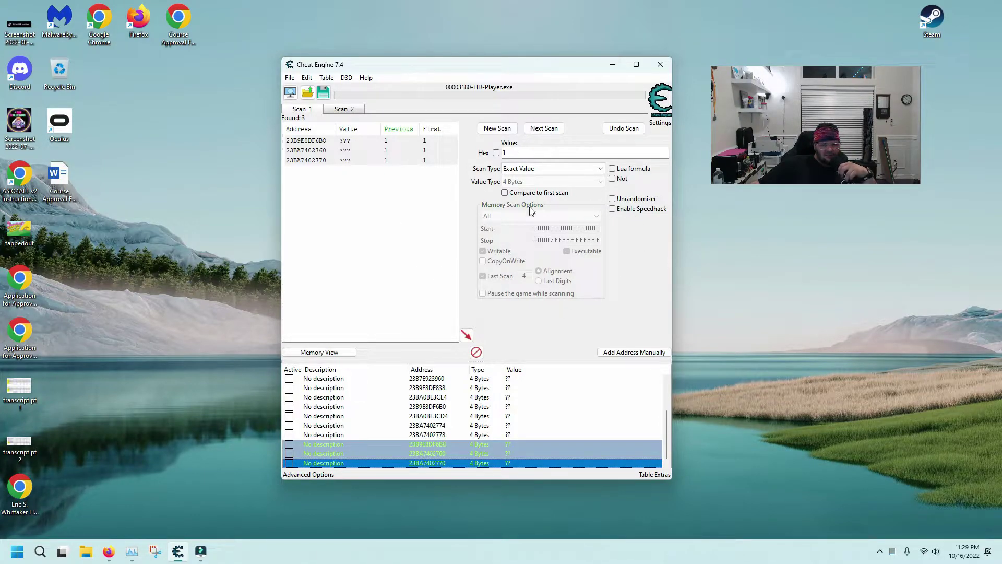
{"action": "left_click", "coordinate": [497, 128]}
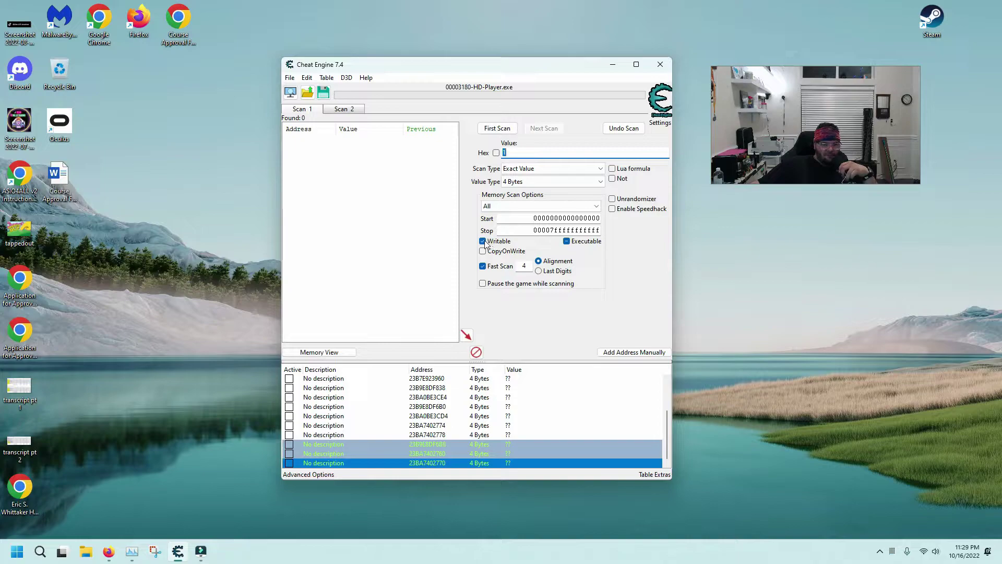
{"action": "left_click", "coordinate": [567, 241]}
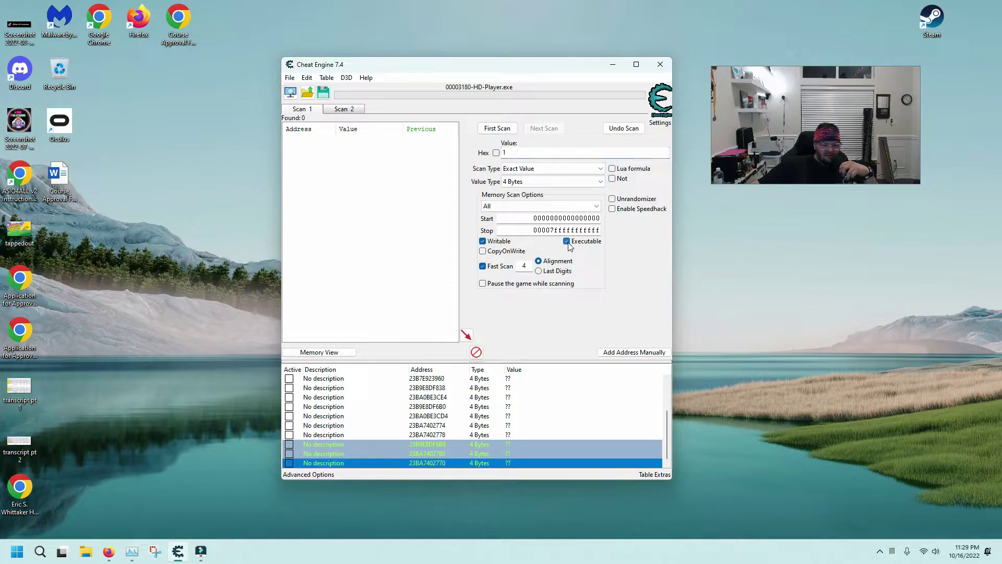
{"action": "left_click", "coordinate": [569, 244]}
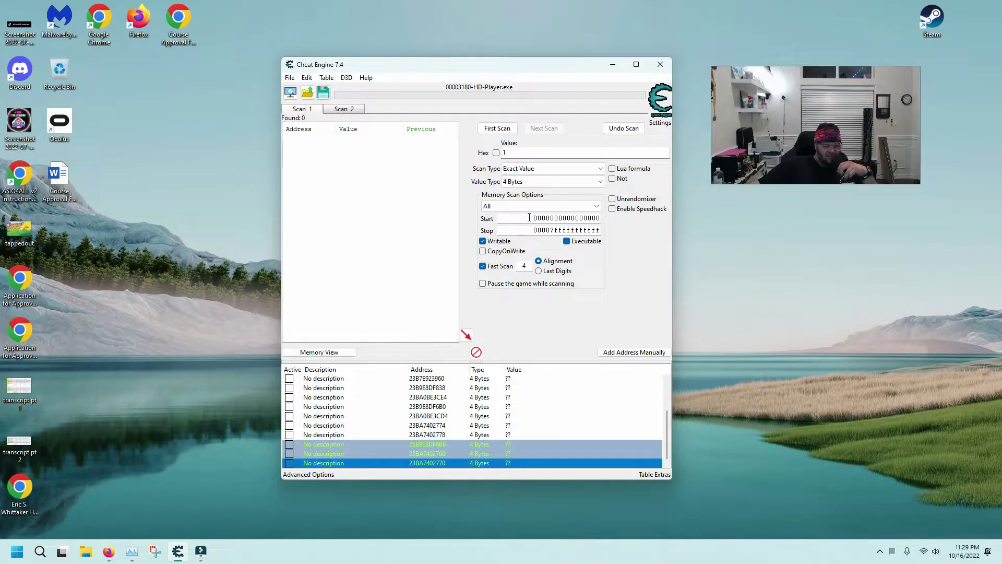
- Examine the Start and Stop addresses that limit the memory scan range
{"action": "left_click_drag", "start_coordinate": [530, 217], "coordinate": [606, 218]}
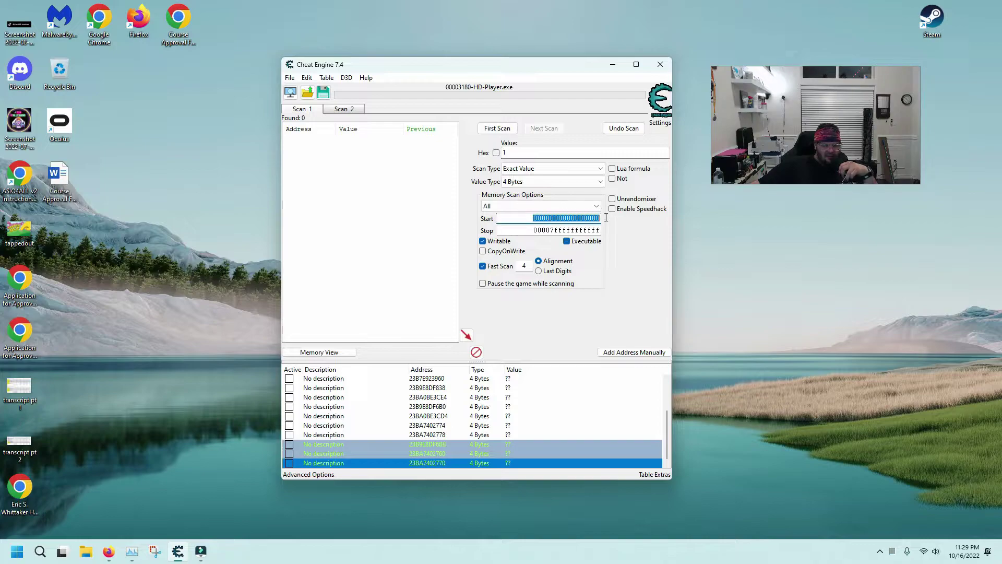
{"action": "left_click", "coordinate": [534, 217]}
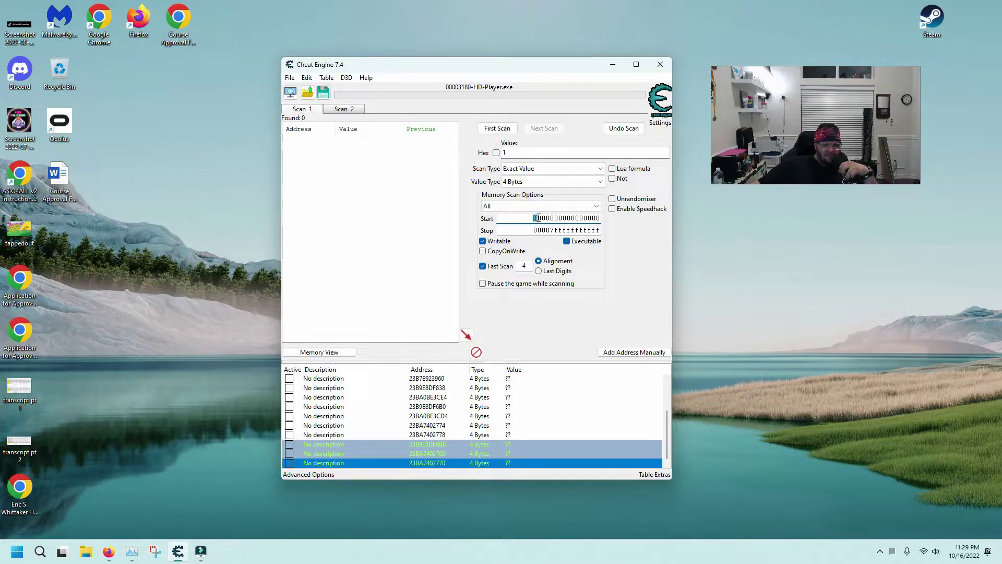
{"action": "left_click_drag", "start_coordinate": [539, 217], "coordinate": [567, 217]}
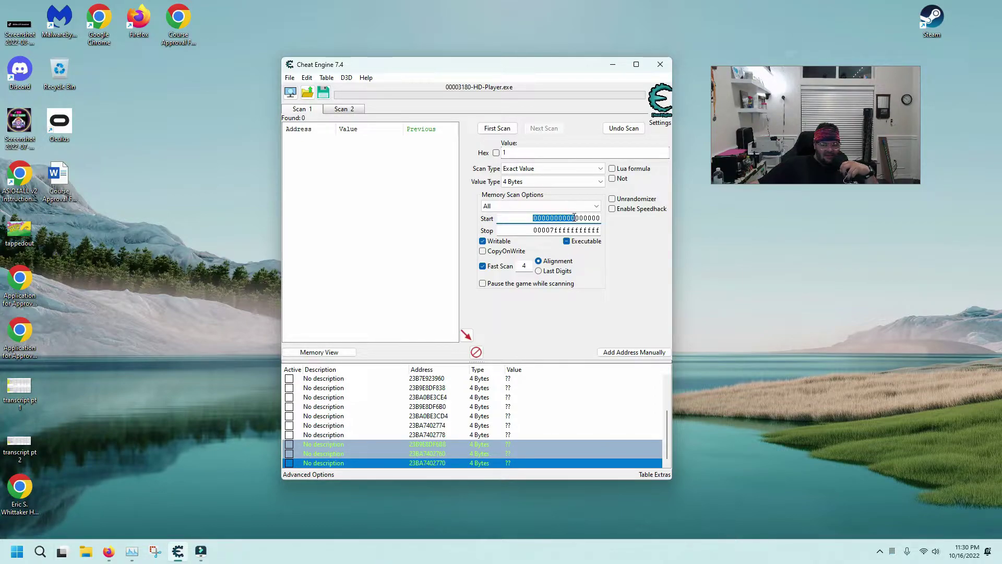
{"action": "left_click_drag", "start_coordinate": [577, 218], "coordinate": [535, 218]}
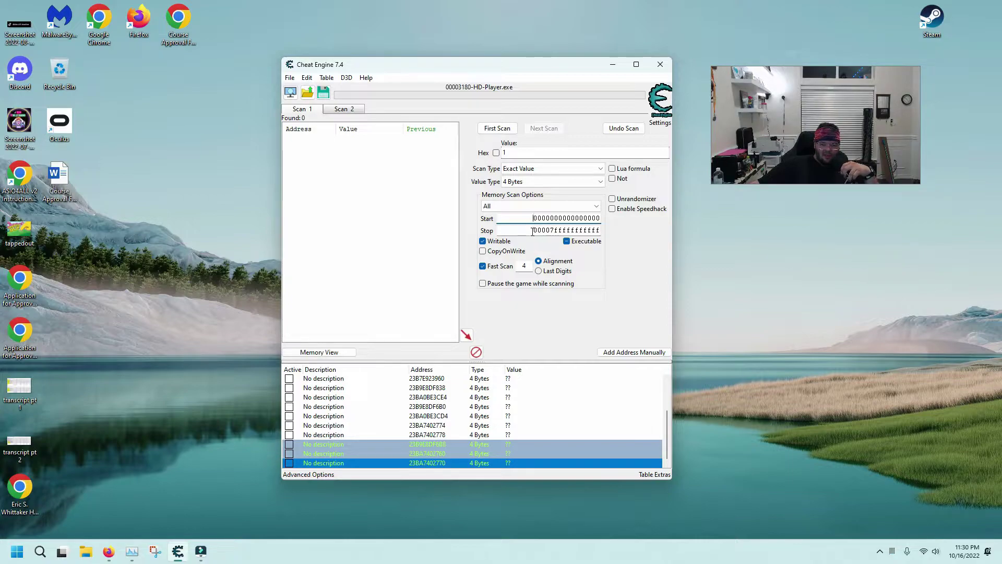
{"action": "left_click_drag", "start_coordinate": [532, 229], "coordinate": [552, 233]}
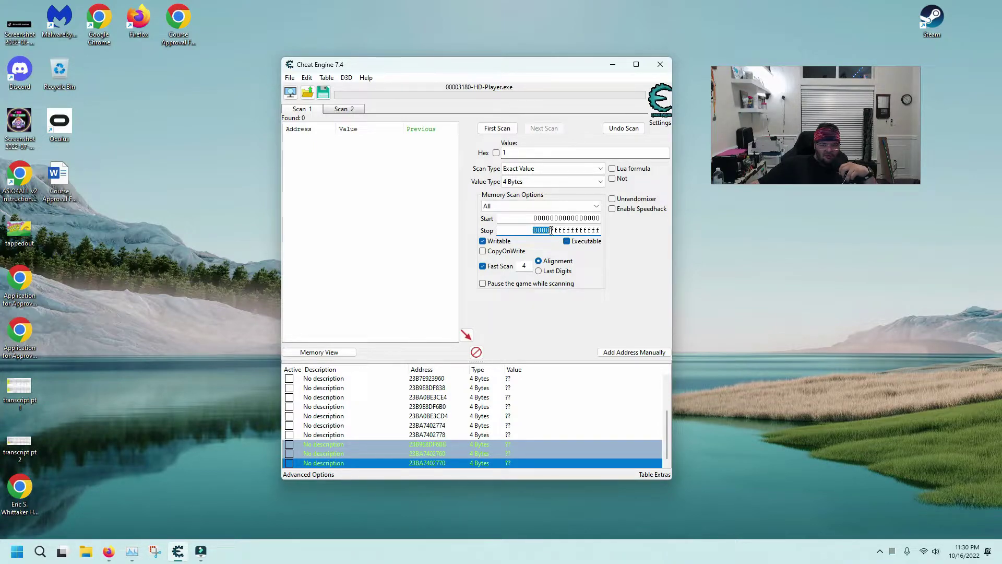
{"action": "left_click", "coordinate": [552, 231]}
{"action": "left_click_drag", "start_coordinate": [555, 230], "coordinate": [603, 231]}
{"action": "left_click", "coordinate": [533, 231]}
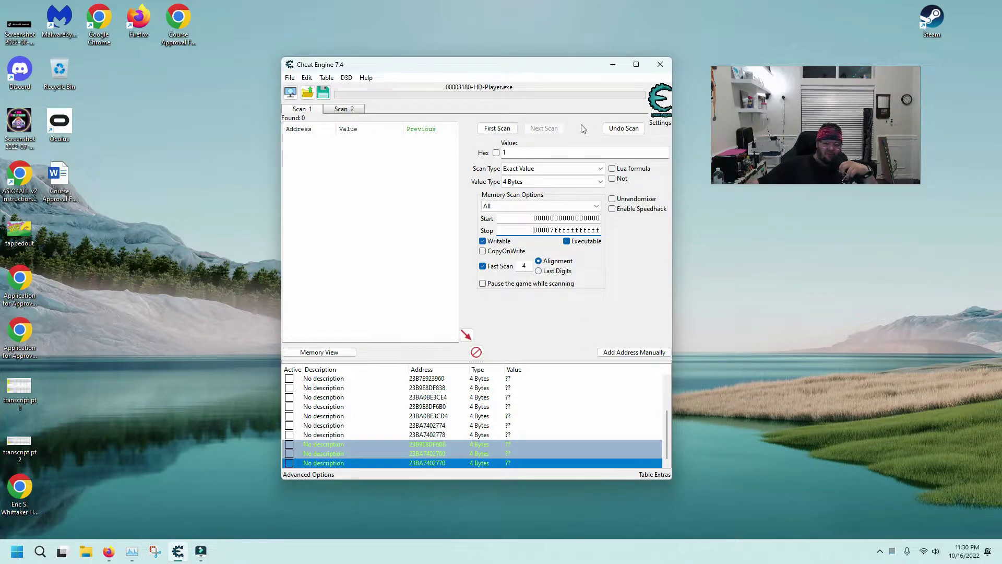
{"action": "left_click", "coordinate": [661, 102]}
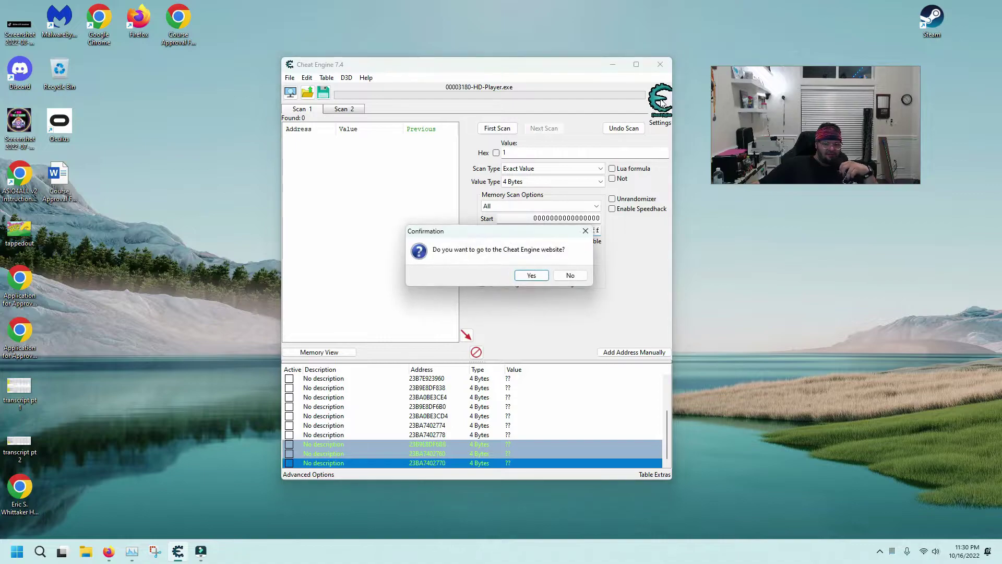
{"action": "left_click", "coordinate": [569, 276]}
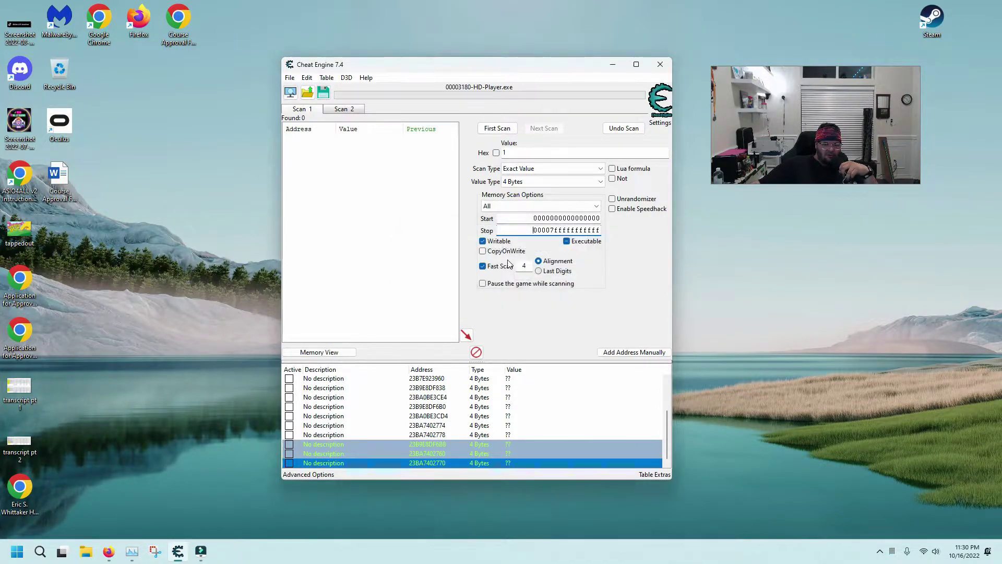
- Open the program settings and review the General Settings, Tools, Hotkeys and Java pages
{"action": "left_click", "coordinate": [290, 78]}
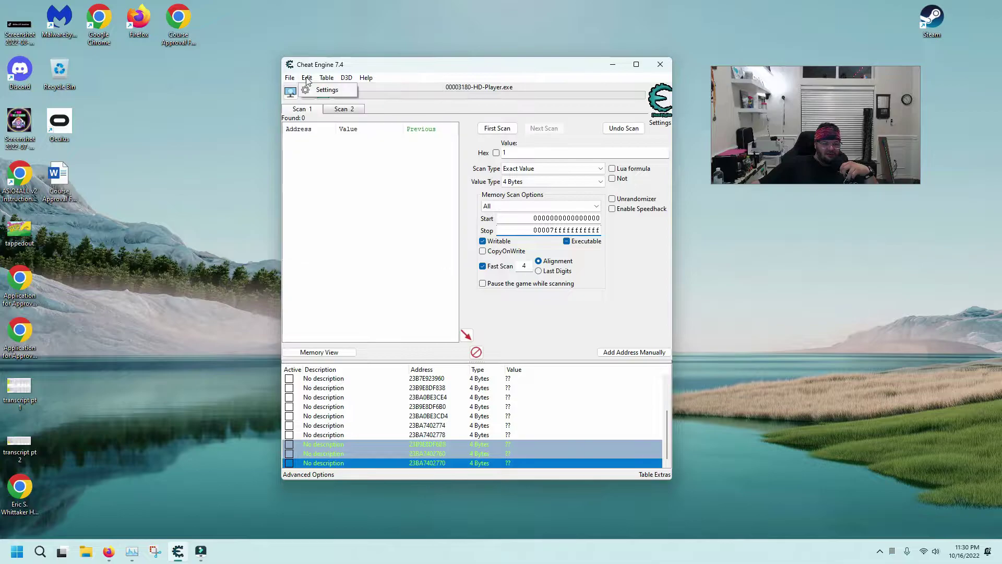
{"action": "left_click", "coordinate": [325, 90]}
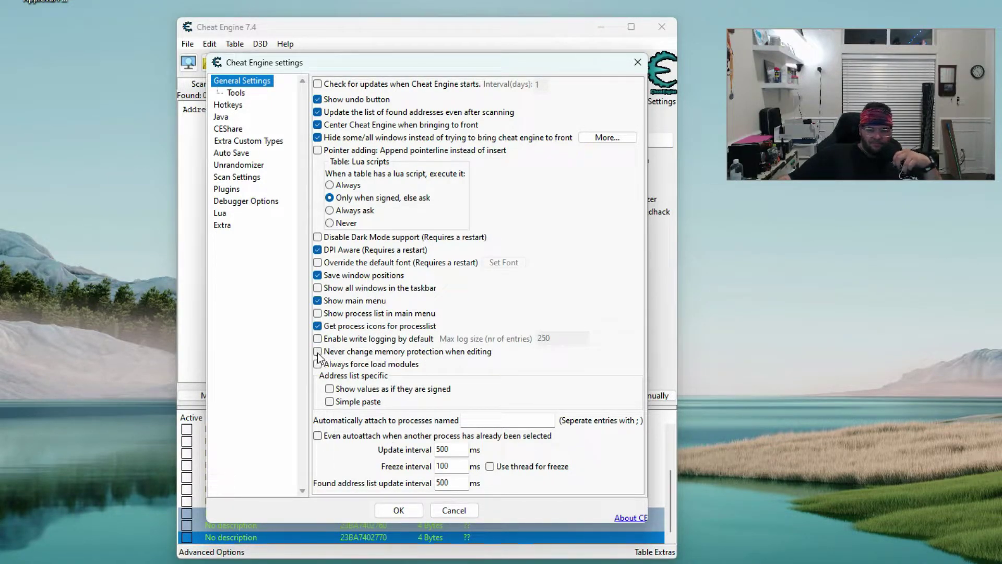
{"action": "mouse_move", "coordinate": [318, 358]}
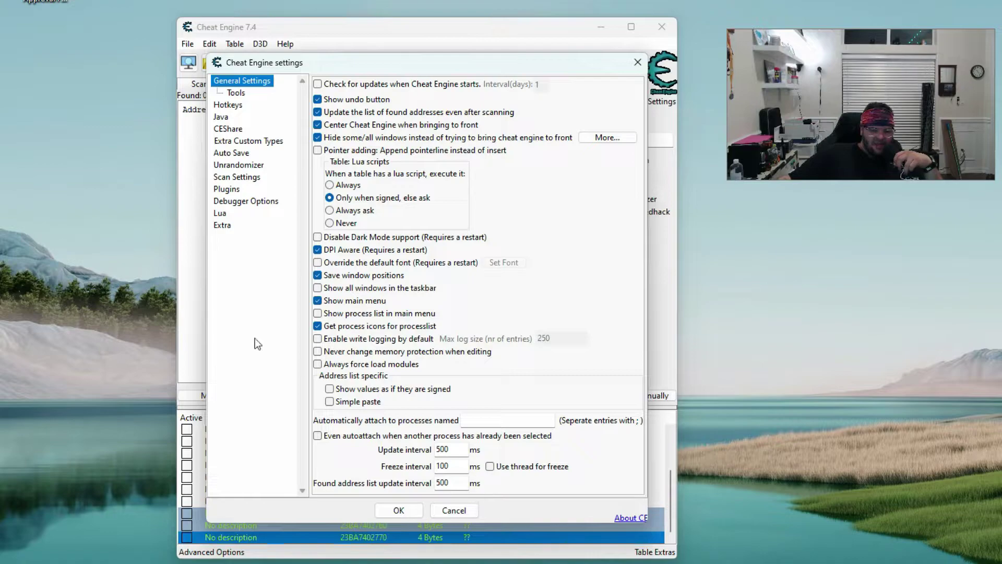
{"action": "left_click", "coordinate": [236, 93]}
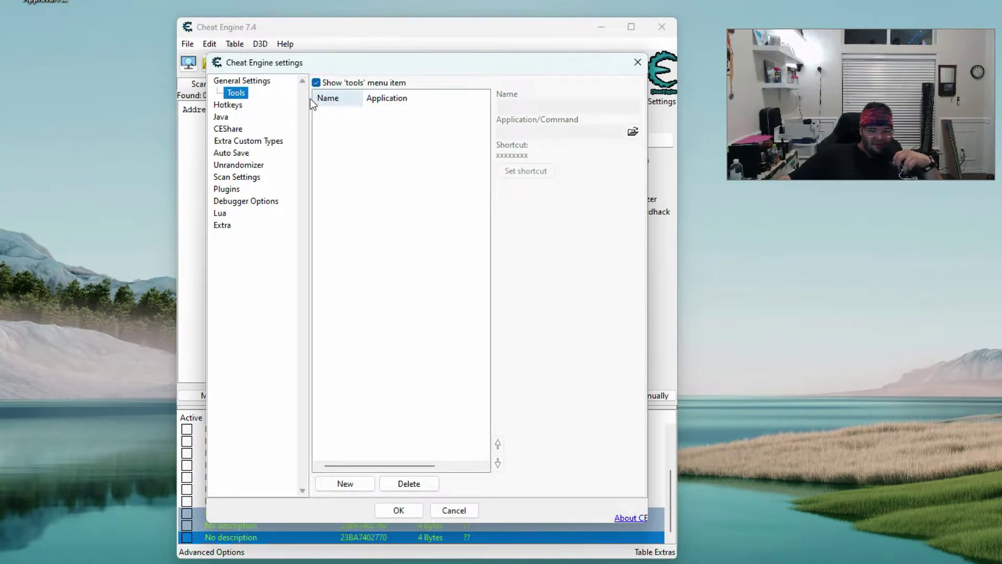
{"action": "left_click", "coordinate": [239, 104]}
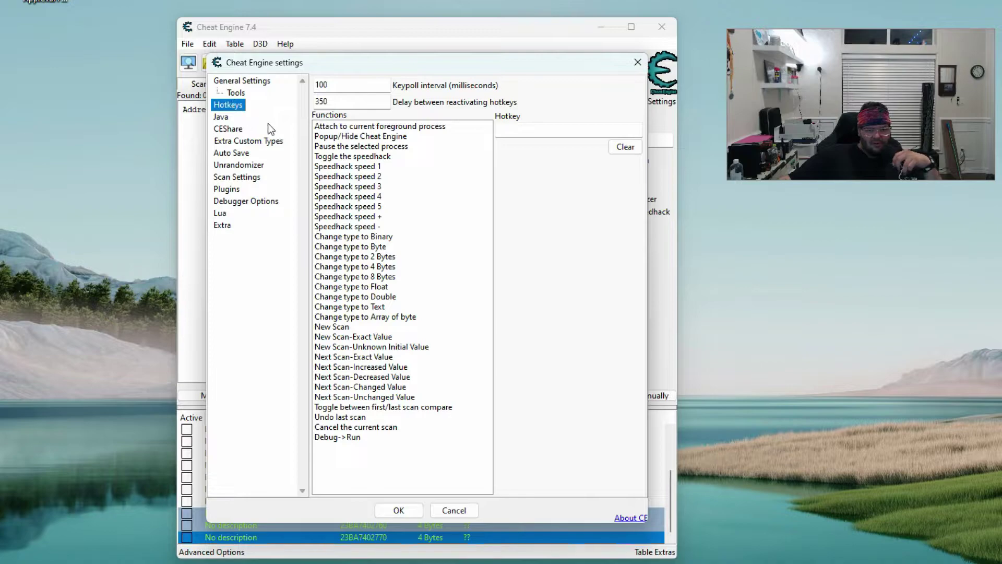
{"action": "left_click", "coordinate": [222, 117]}
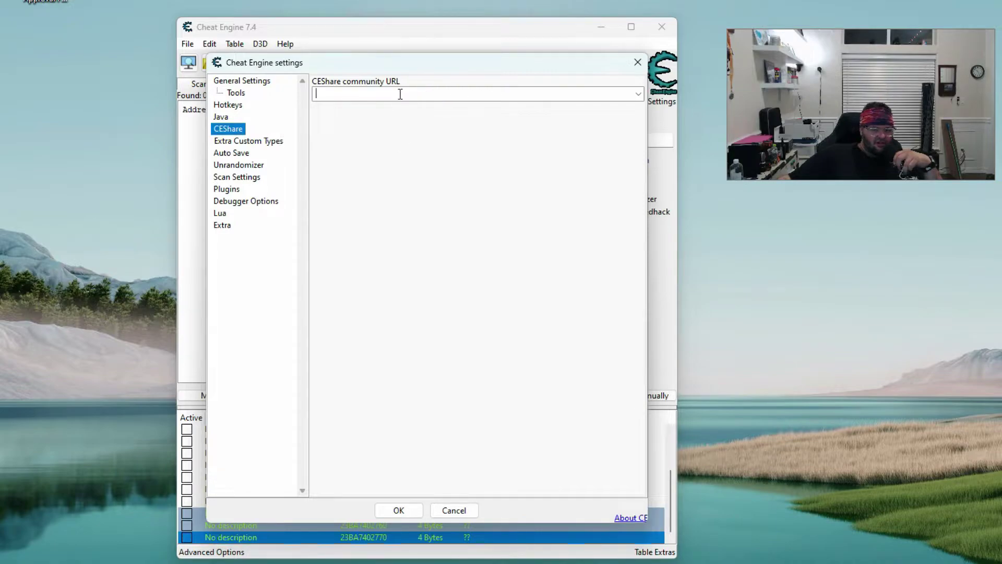
- Review the CEShare community URL choices and the Extra Custom Types, Auto Save and Unrandomizer settings
{"action": "left_click", "coordinate": [640, 92]}
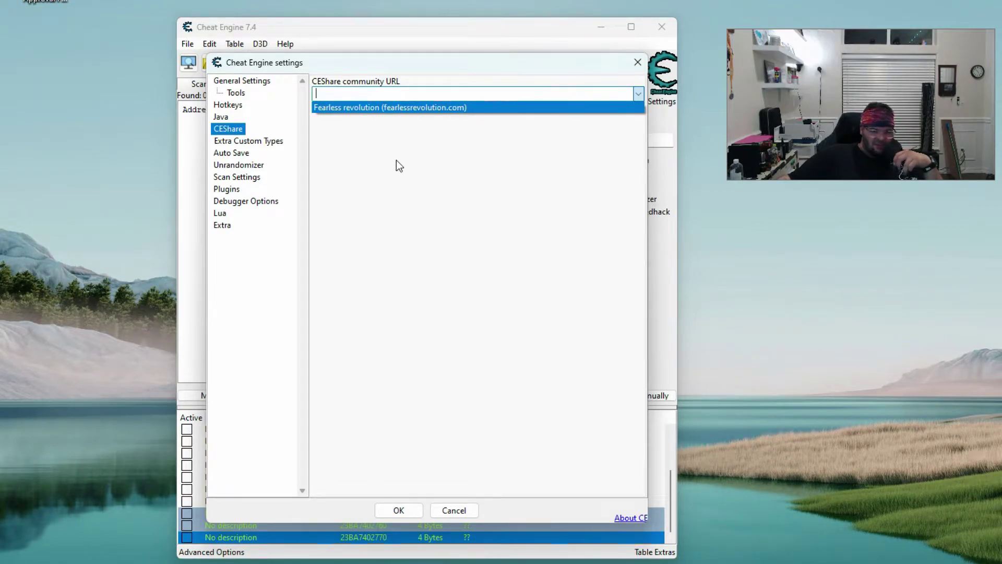
{"action": "left_click", "coordinate": [372, 156]}
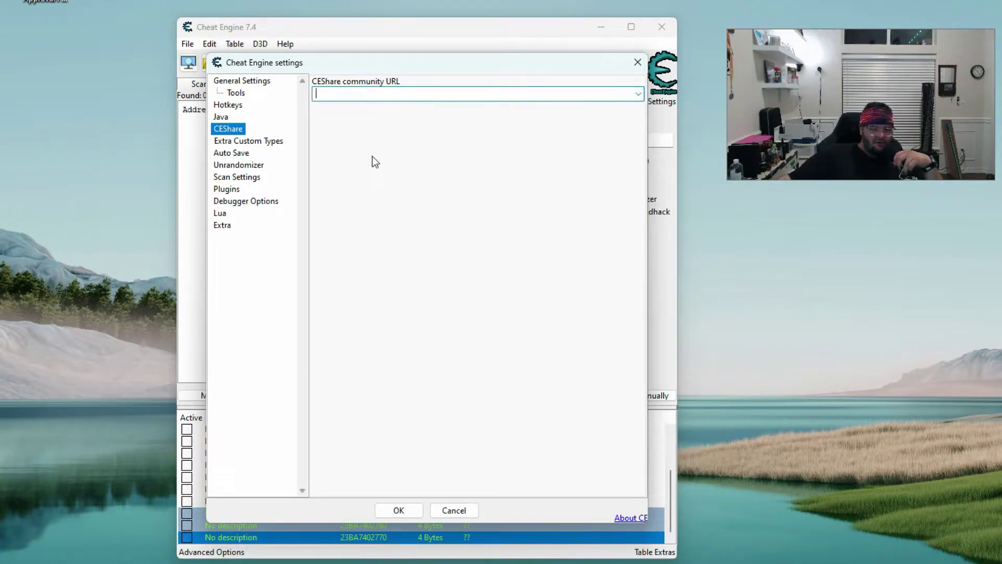
{"action": "left_click", "coordinate": [252, 142]}
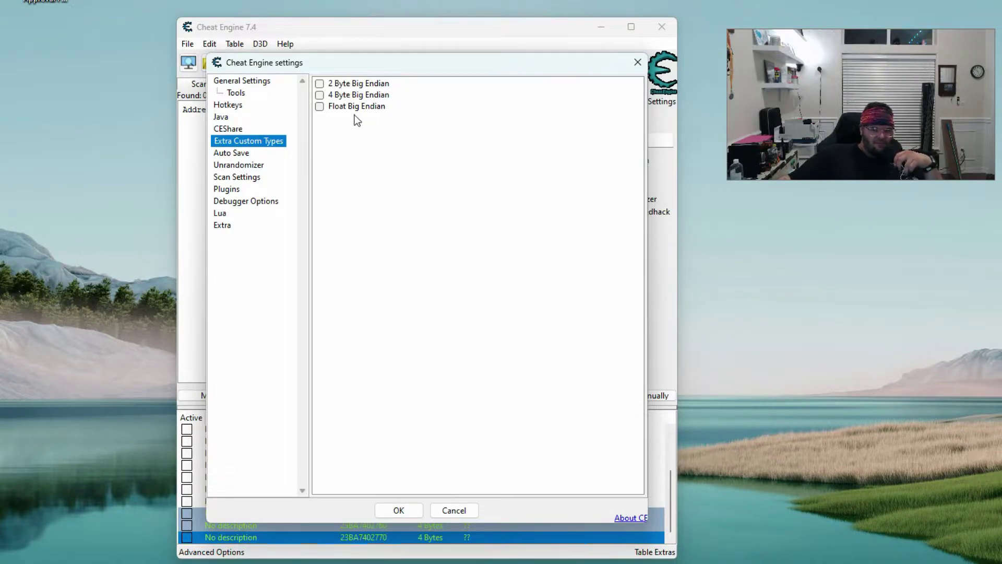
{"action": "left_click", "coordinate": [232, 153]}
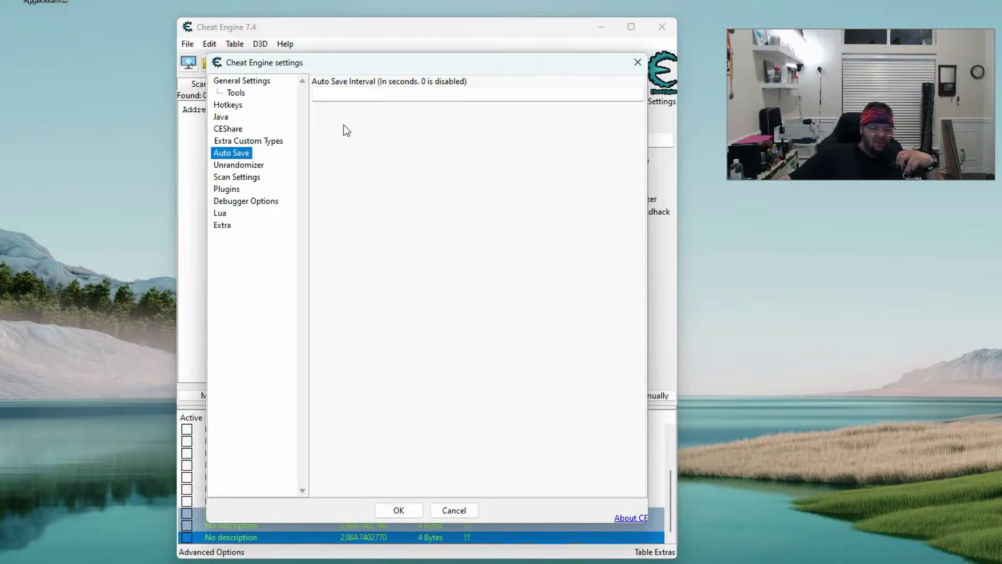
{"action": "left_click", "coordinate": [254, 165]}
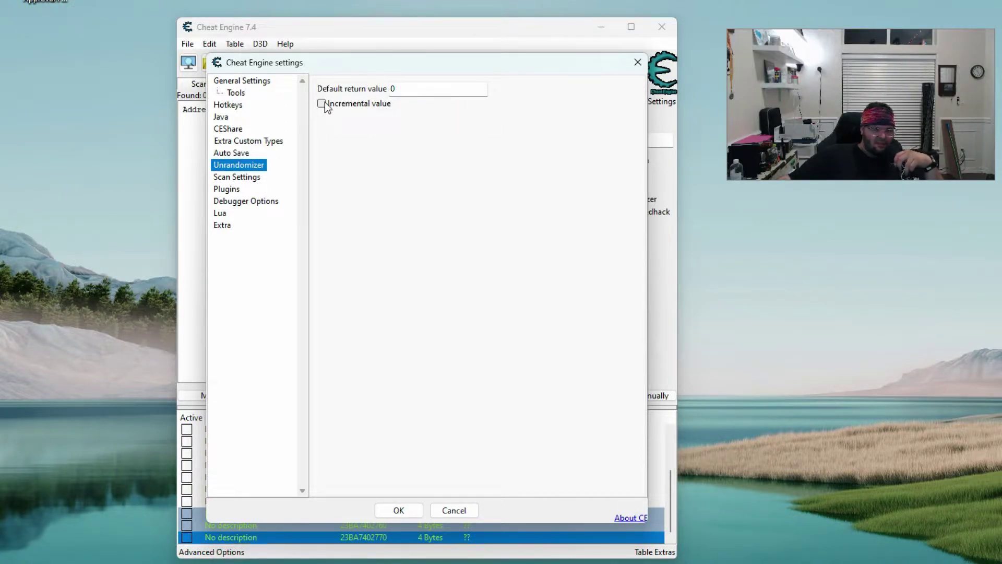
- Review the Scan Settings page, including the available thread priority levels
{"action": "left_click", "coordinate": [248, 179]}
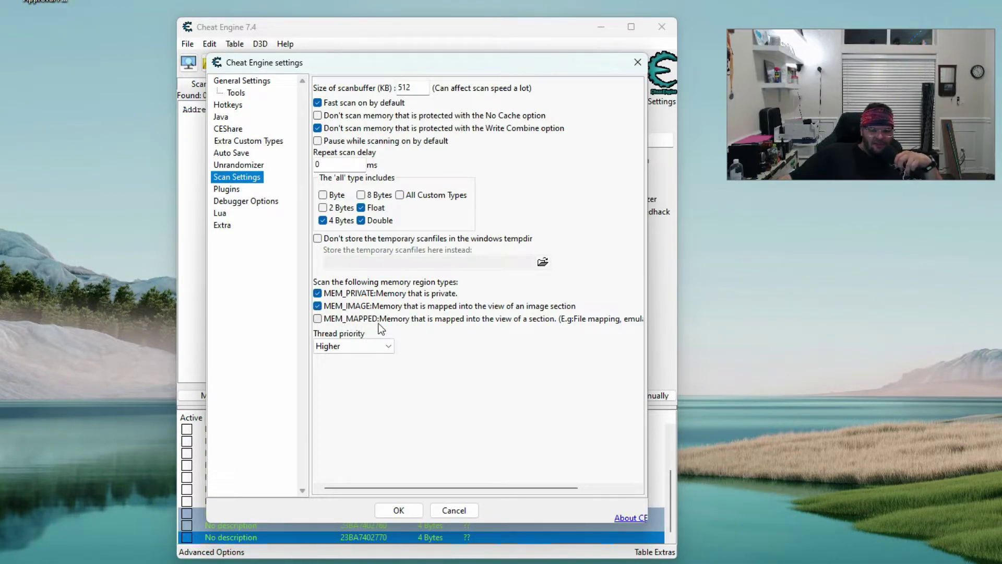
{"action": "left_click", "coordinate": [369, 348]}
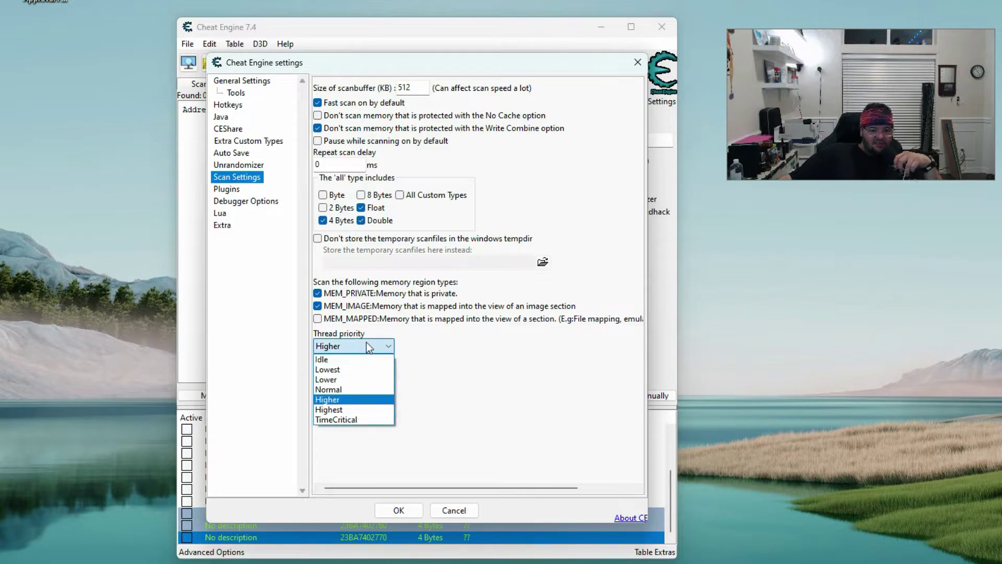
{"action": "left_click", "coordinate": [373, 343]}
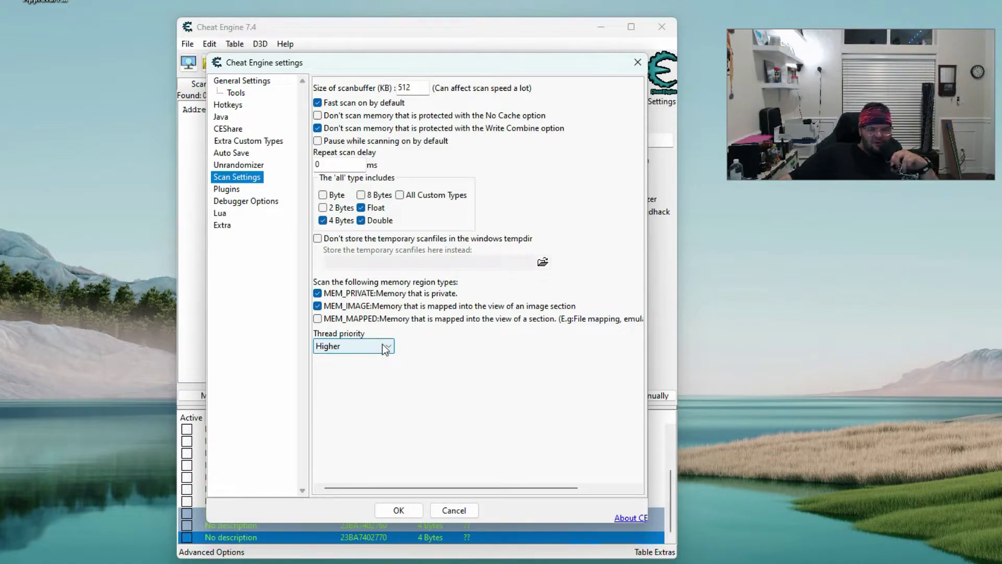
{"action": "left_click", "coordinate": [385, 348]}
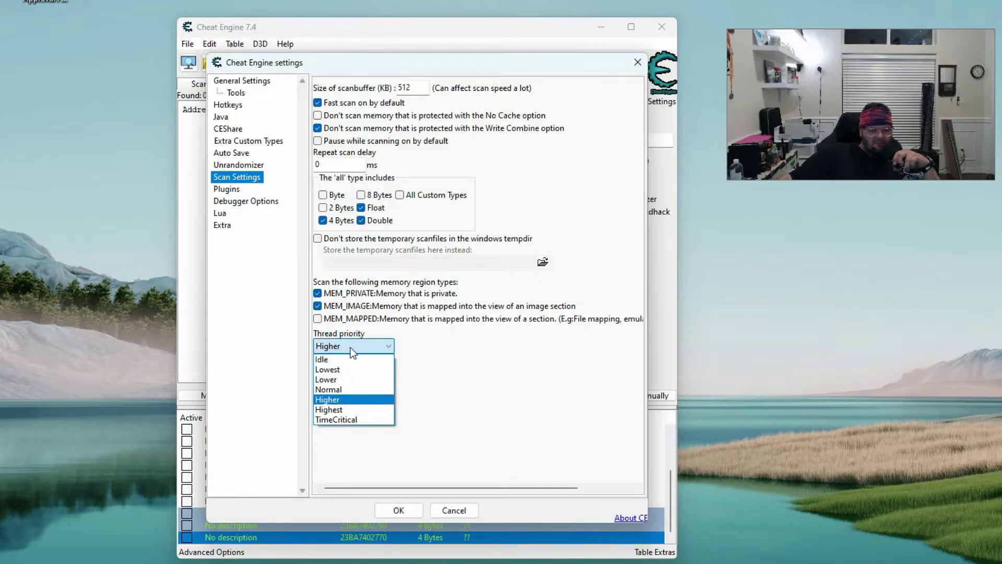
{"action": "left_click", "coordinate": [373, 348]}
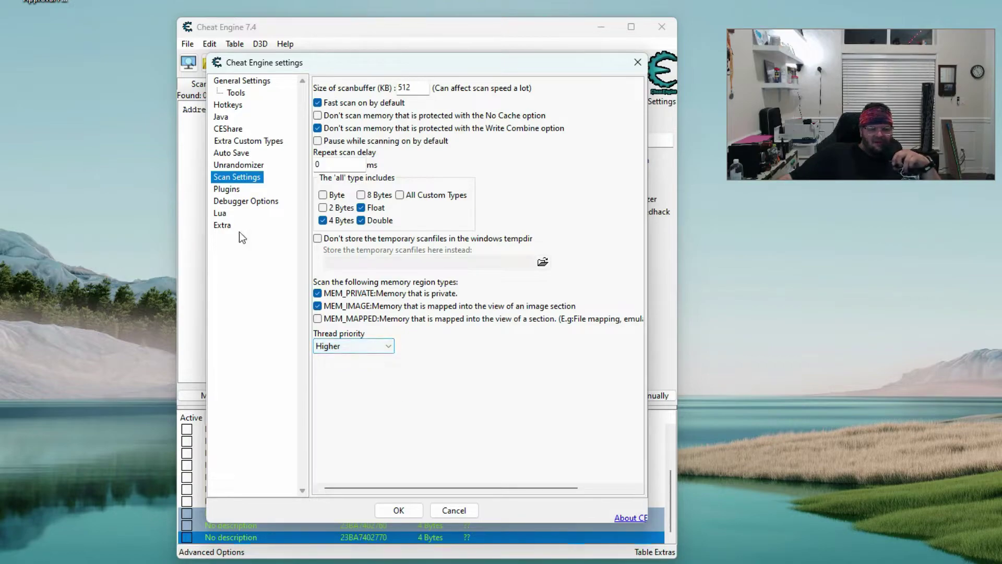
- Review the Plugins, Debugger Options, Lua and Extra settings pages, and close the settings without saving
{"action": "left_click", "coordinate": [232, 190]}
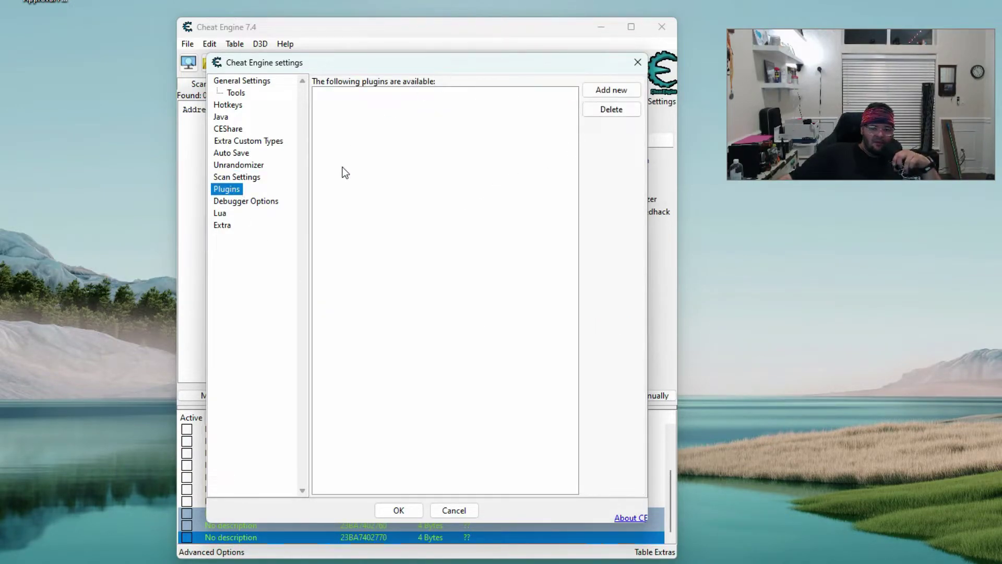
{"action": "left_click", "coordinate": [264, 203]}
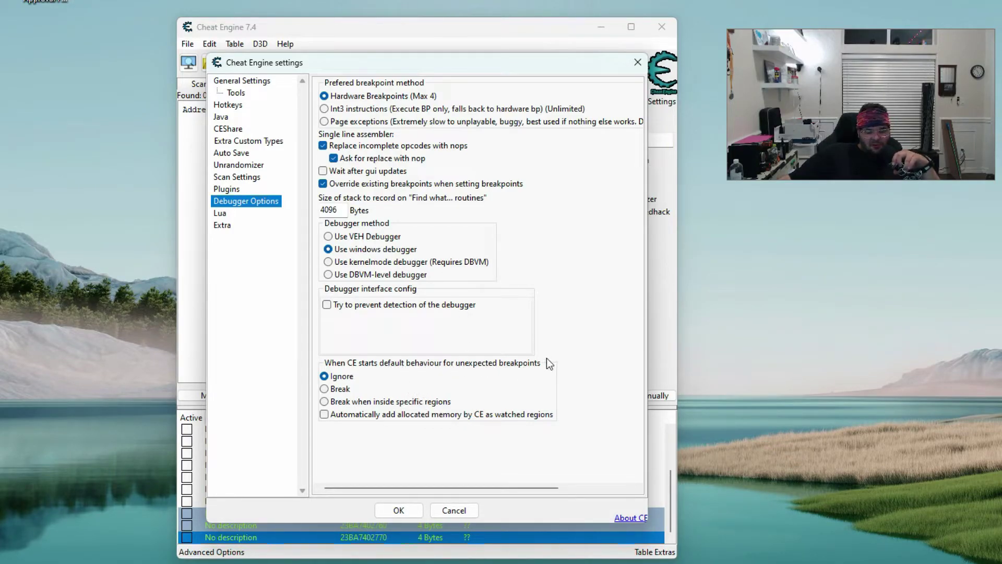
{"action": "left_click", "coordinate": [230, 213]}
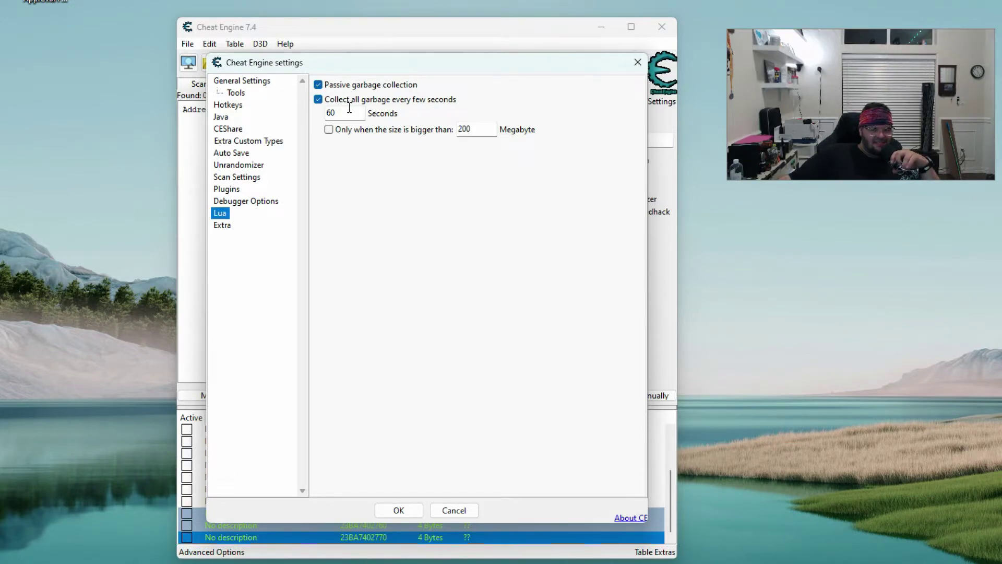
{"action": "left_click", "coordinate": [228, 224]}
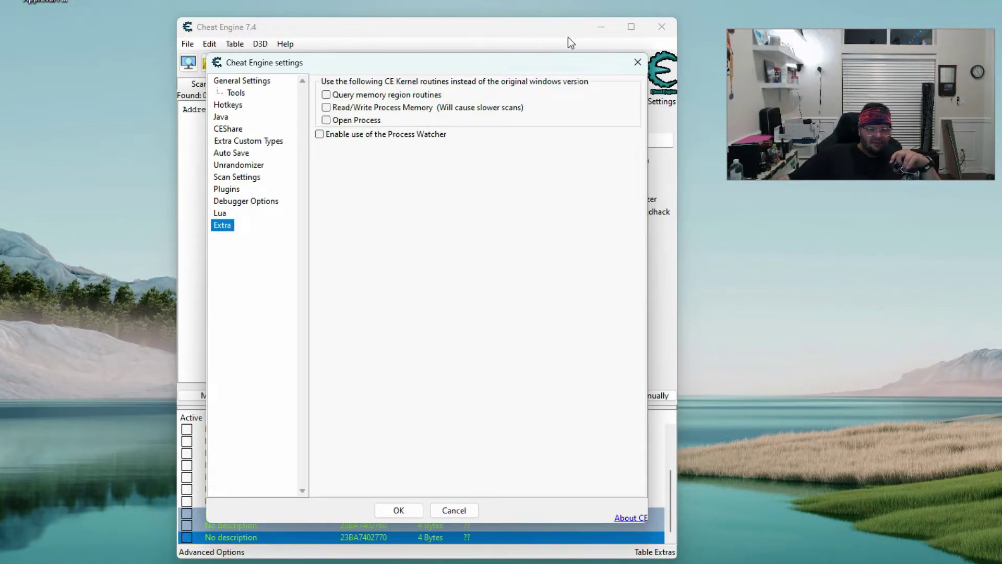
{"action": "left_click", "coordinate": [637, 63]}
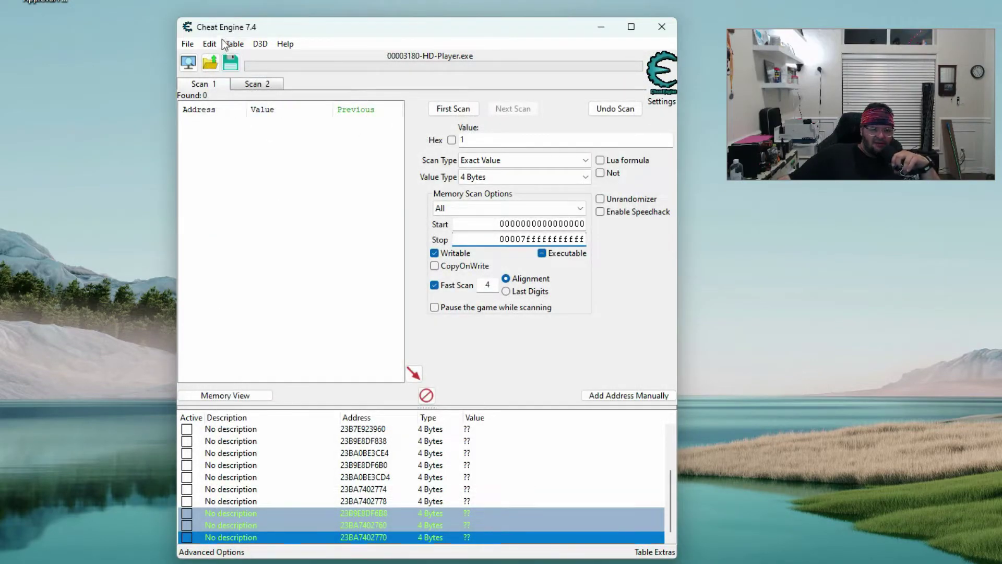
- Look through the Table and D3D commands, calling up Hook Direct3D and declining its confirmation
{"action": "left_click", "coordinate": [233, 44]}
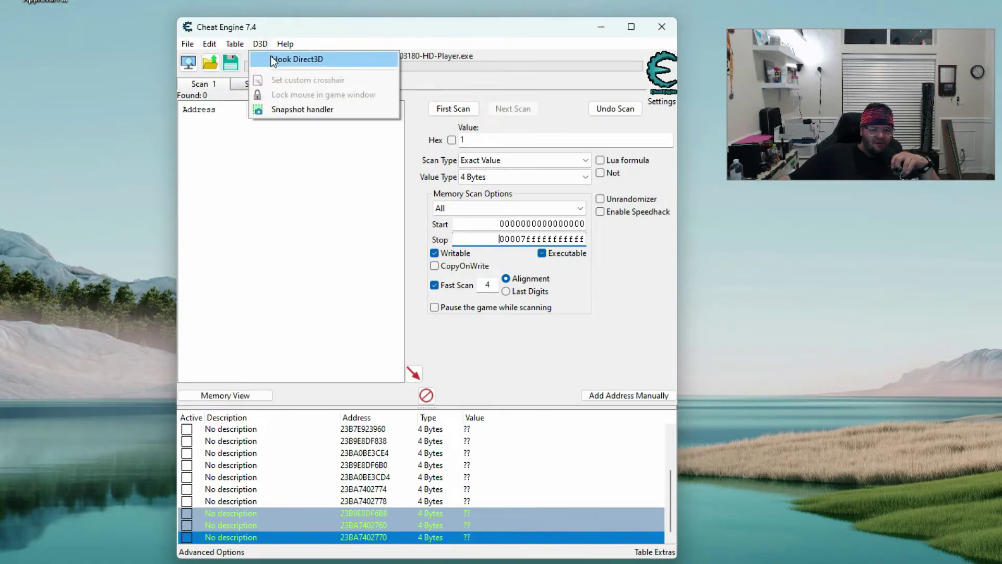
{"action": "left_click", "coordinate": [282, 59]}
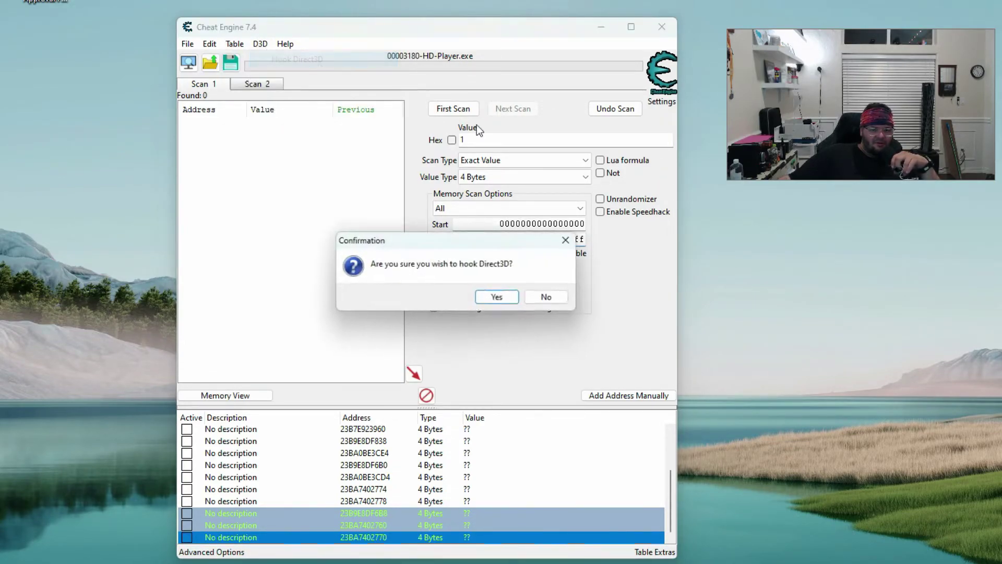
{"action": "left_click", "coordinate": [548, 298]}
{"action": "left_click", "coordinate": [265, 45]}
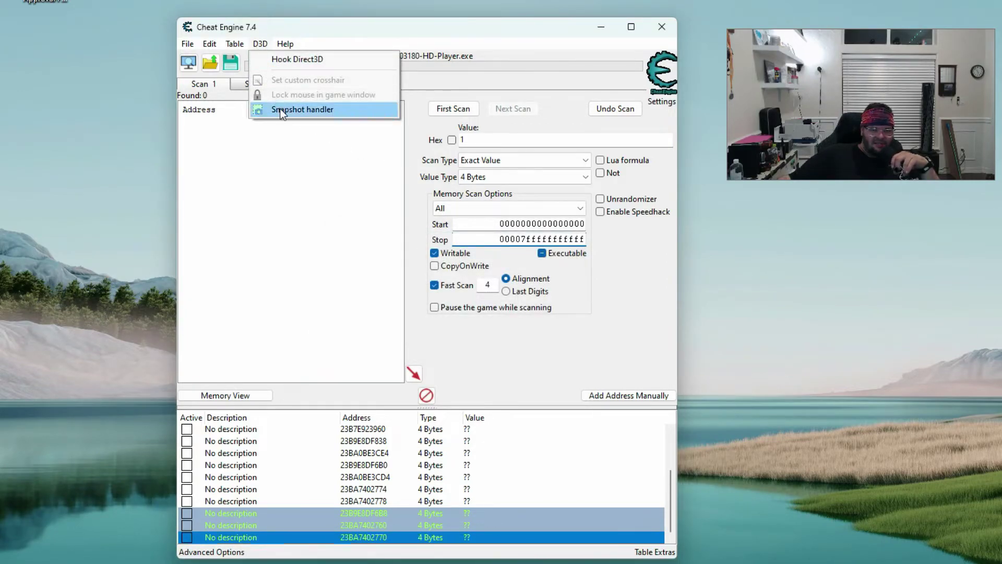
- Open the online Cheat Engine Help in the browser and look over the wiki's main page
{"action": "mouse_move", "coordinate": [282, 41]}
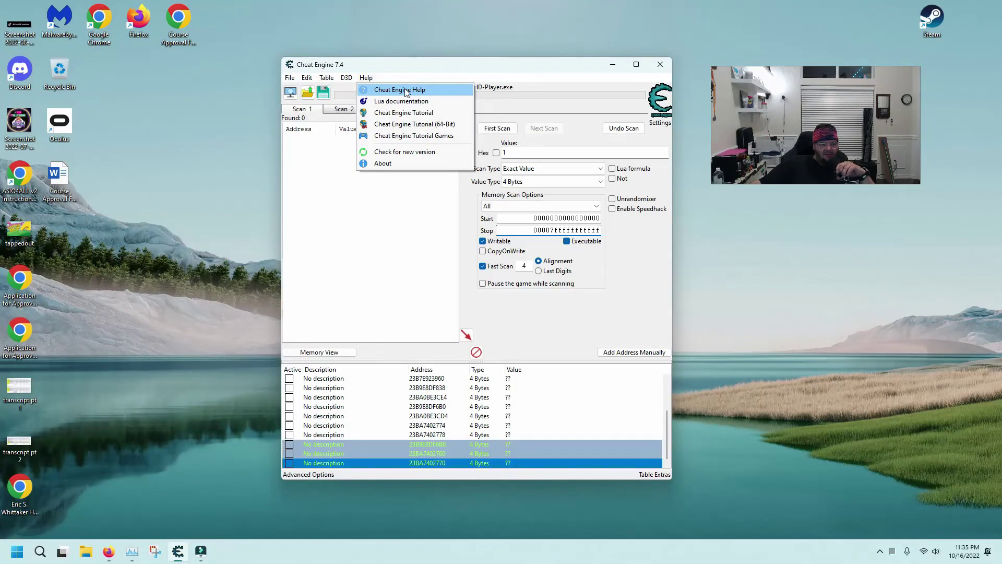
{"action": "left_click", "coordinate": [344, 62]}
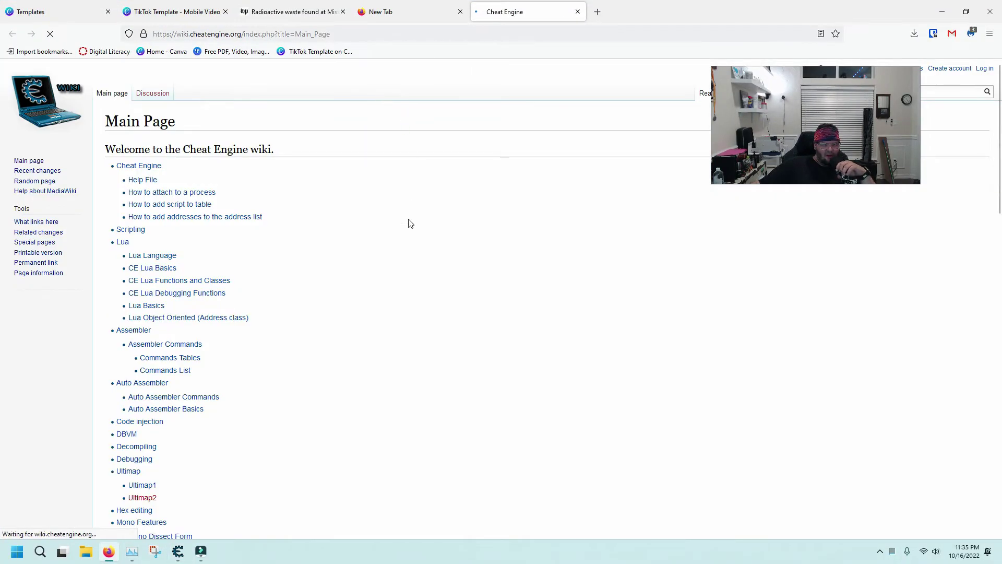
{"action": "scroll", "coordinate": [262, 313], "scroll_direction": "down", "scroll_amount": 3}
{"action": "scroll", "coordinate": [352, 337], "scroll_direction": "up", "scroll_amount": 3}
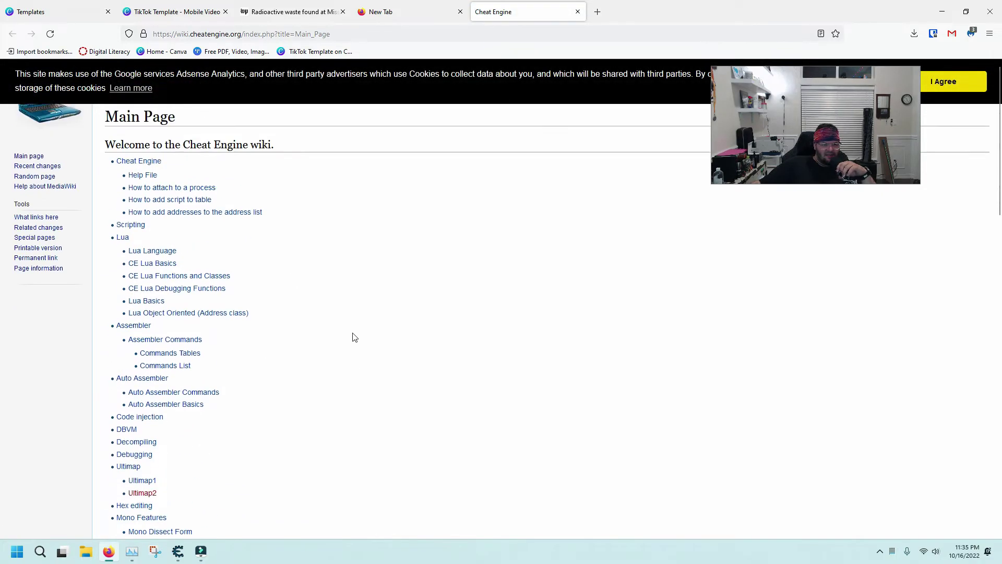